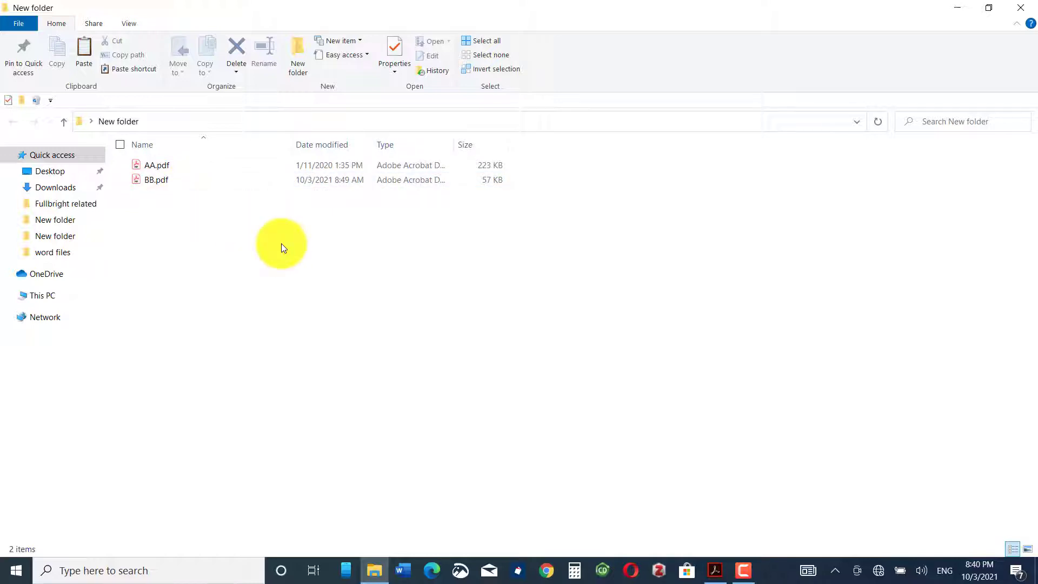
Select BB.pdf in the New folder
click(171, 180)
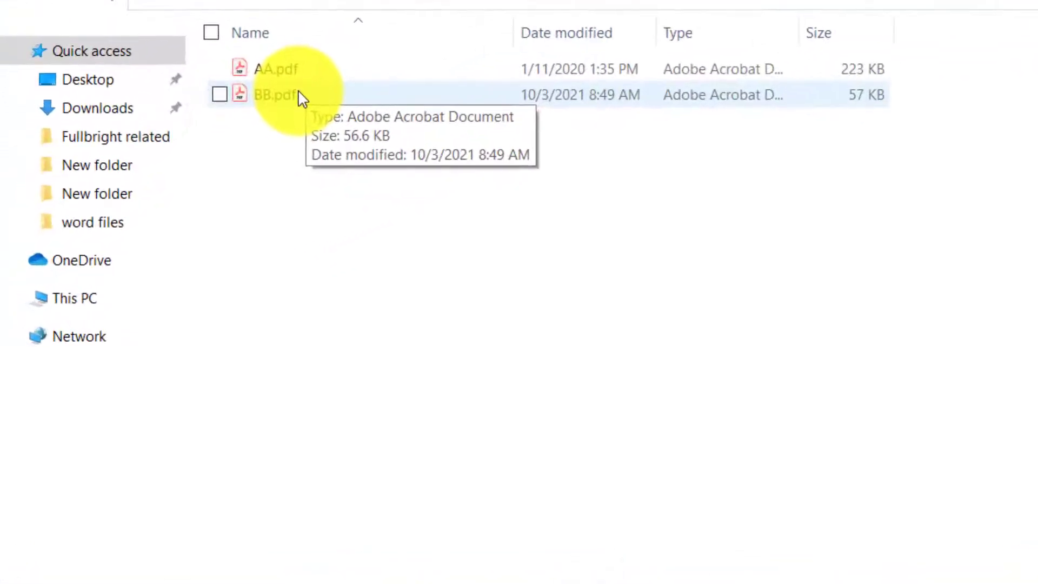
Open BB.pdf in Acrobat and scroll through its four pages, returning to page 1
double_click(295, 102)
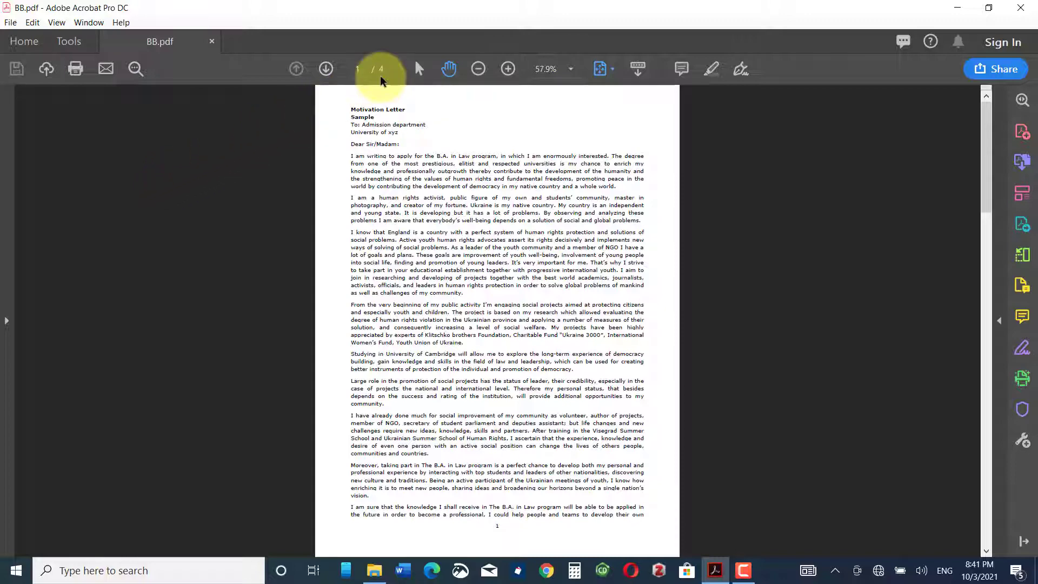
scroll(489, 203, down, 10)
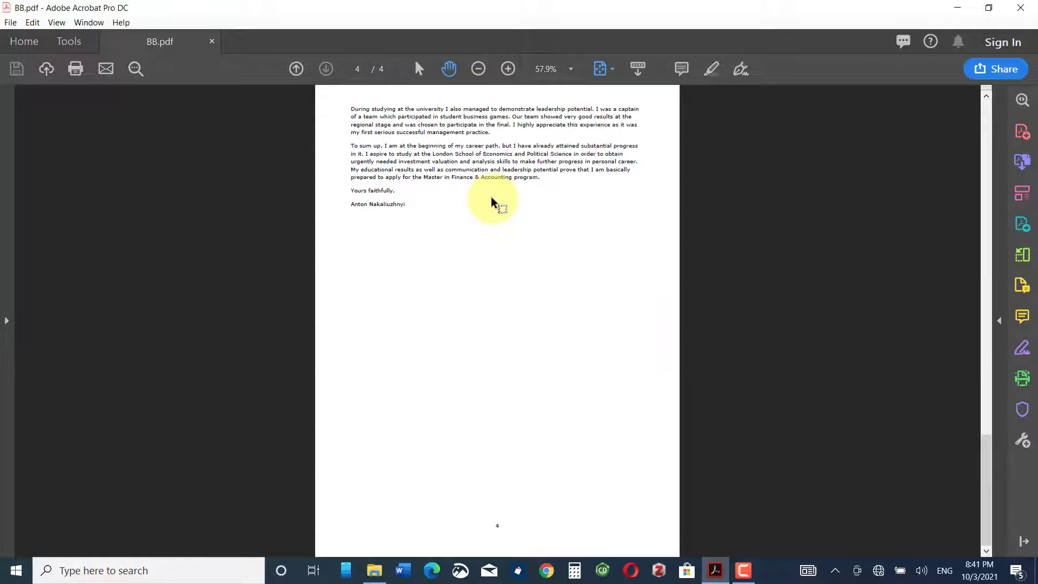
scroll(492, 203, up, 10)
scroll(492, 197, down, 7)
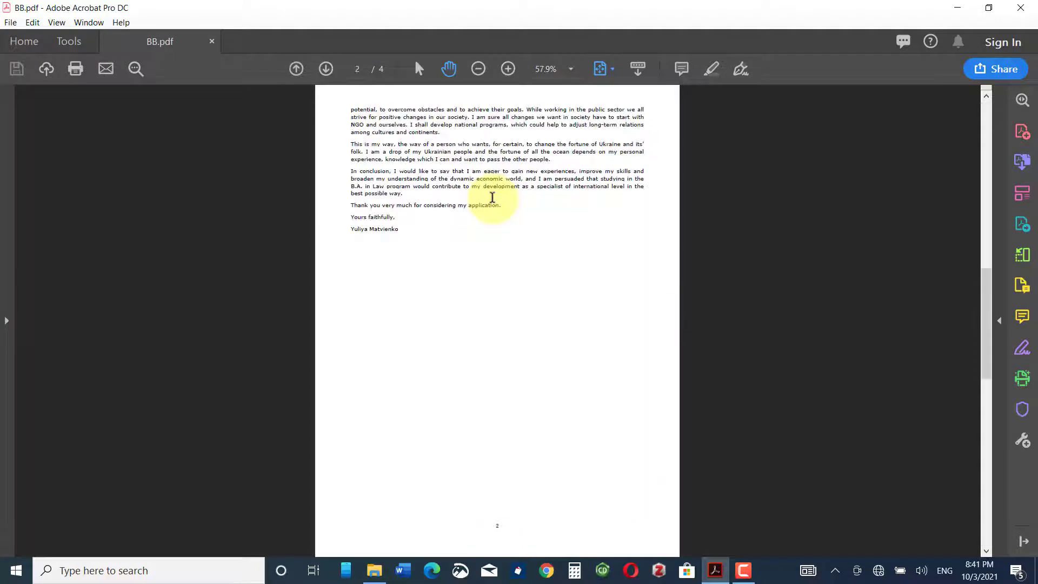
scroll(492, 196, up, 7)
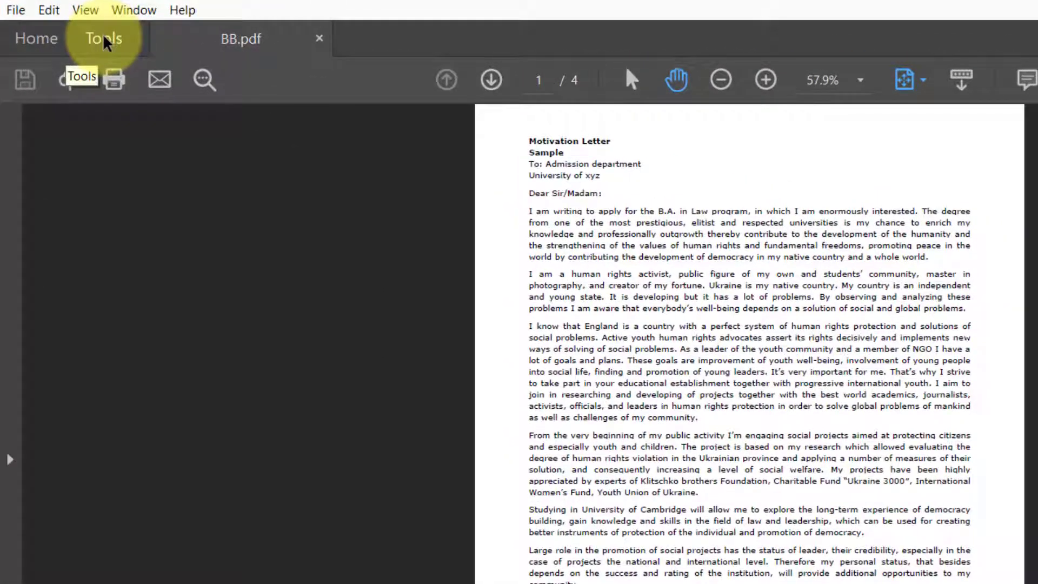
Open Organize Pages for BB.pdf from Tools and bring up the Split options
click(103, 38)
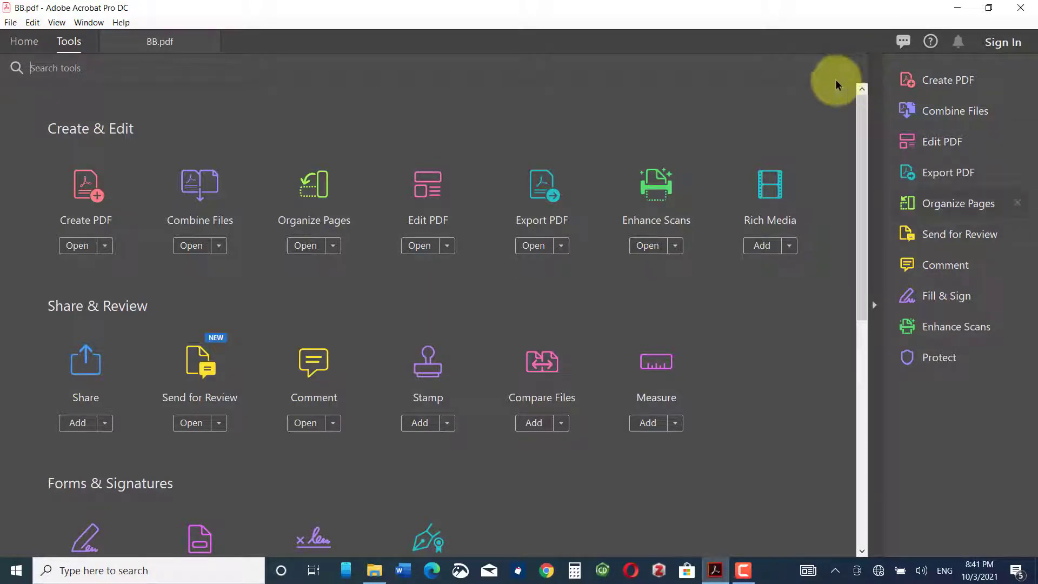
click(312, 203)
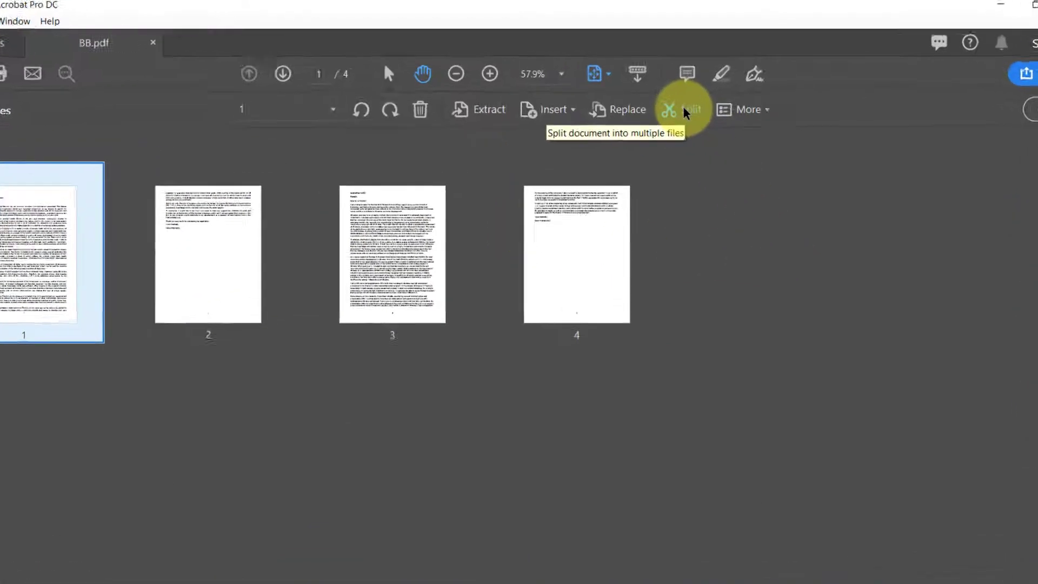
click(705, 145)
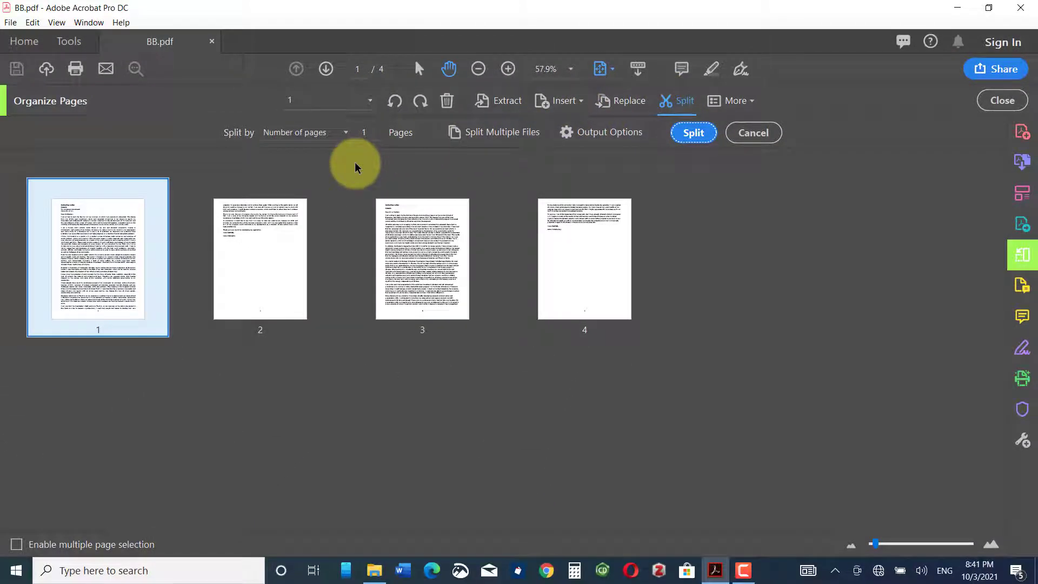
Split BB.pdf by number of pages into files of 2 pages each
click(347, 132)
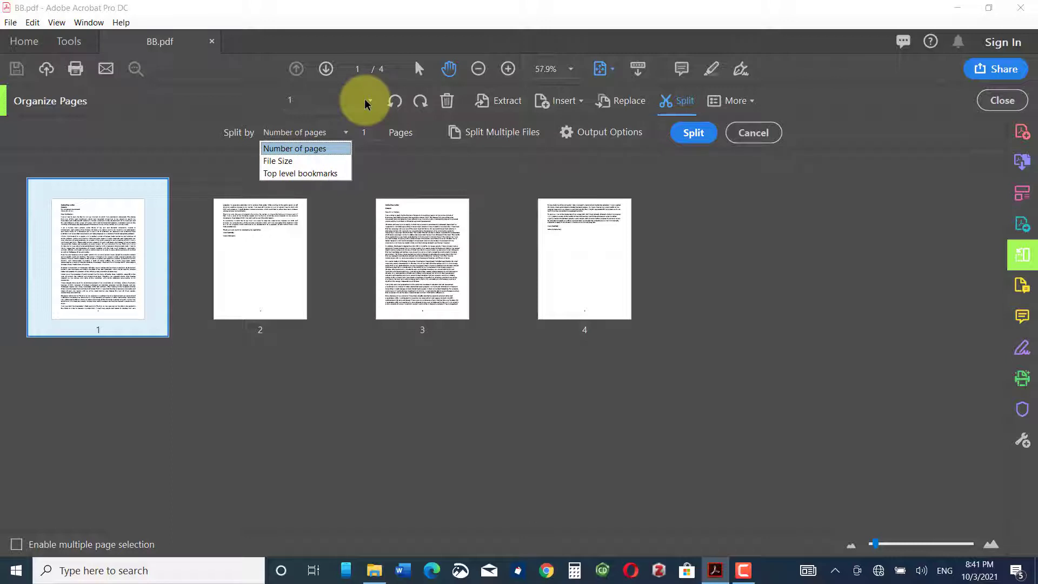
click(330, 373)
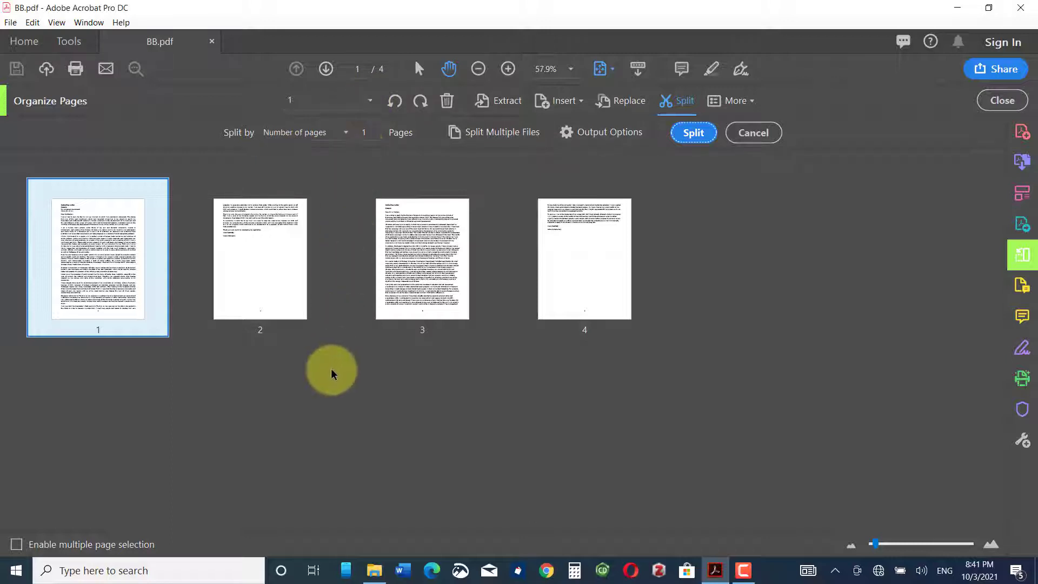
double_click(366, 132)
text(2)
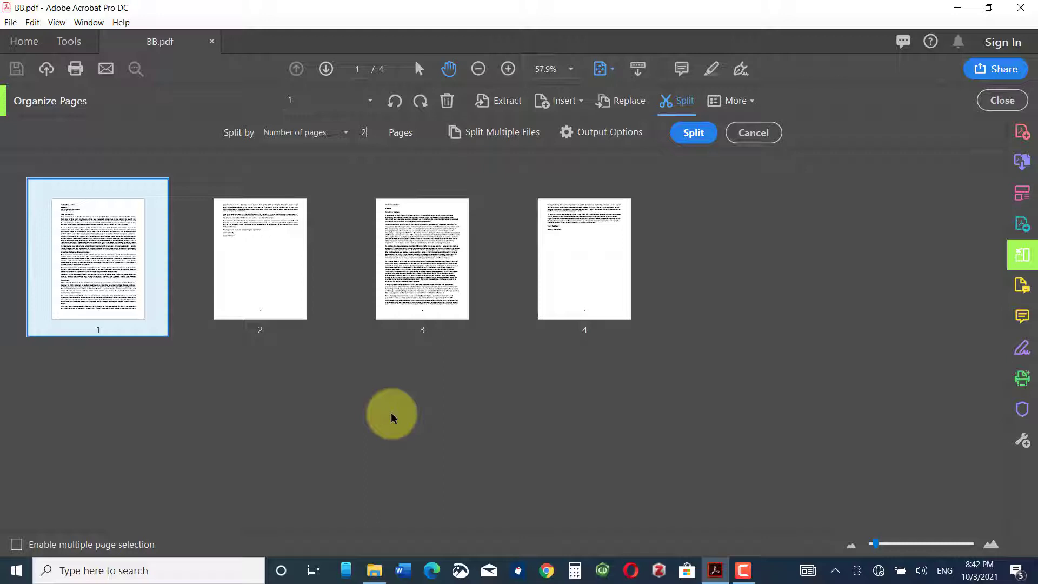
click(694, 132)
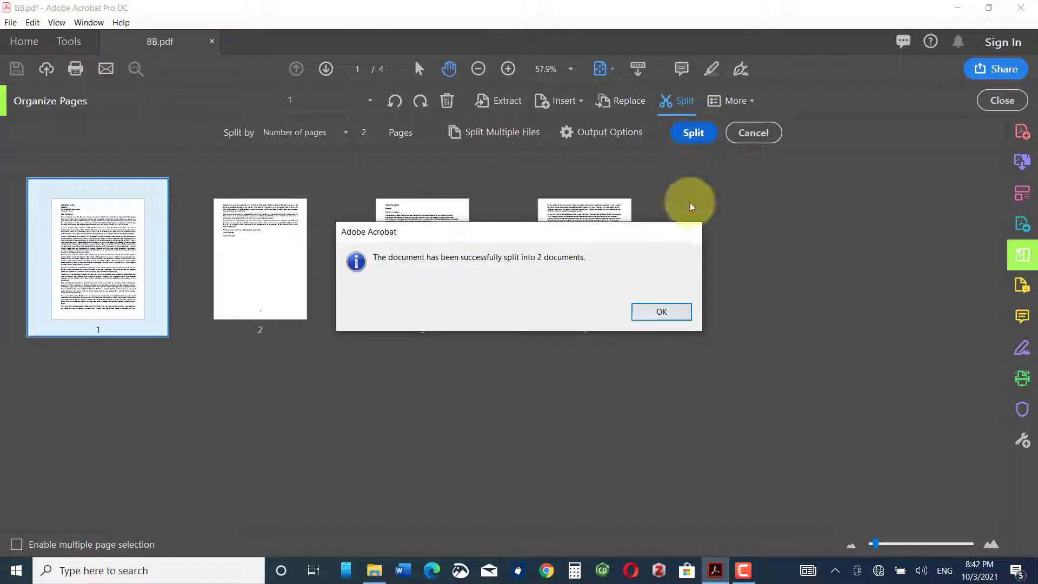
Dismiss the split confirmation and minimize Acrobat to see BB_Part1.pdf and BB_Part2.pdf
click(673, 315)
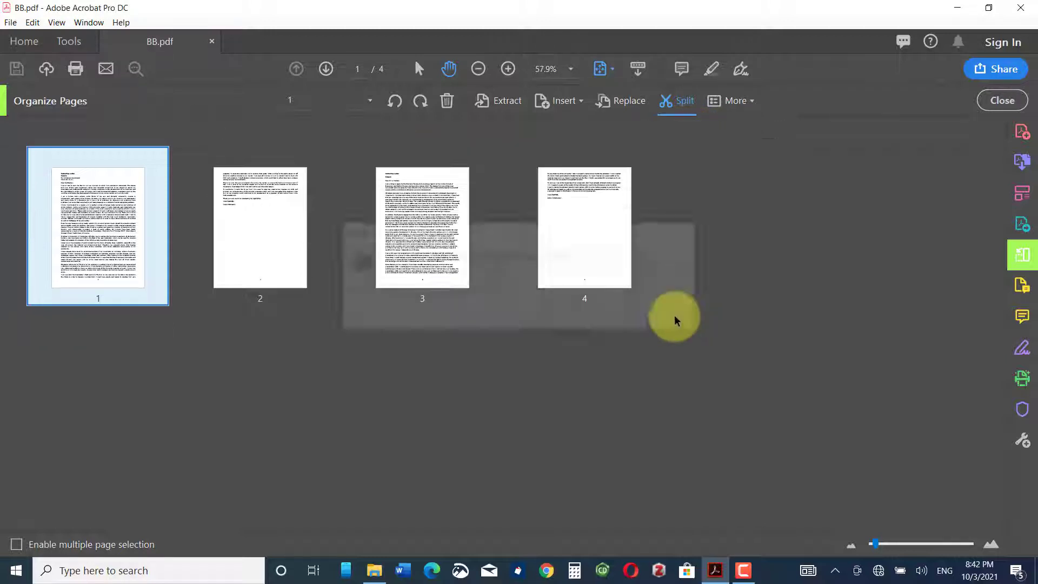
click(961, 8)
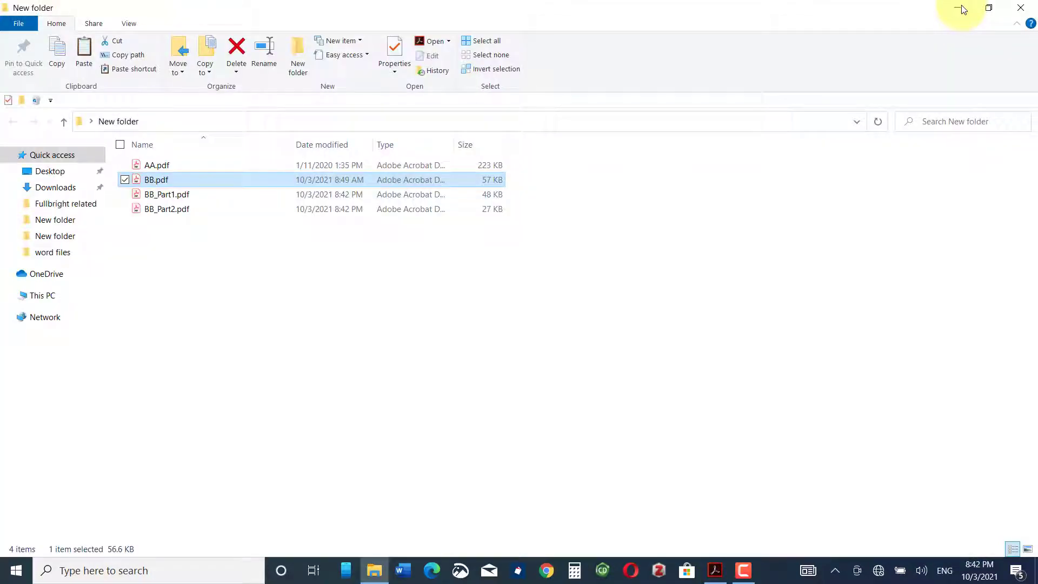
Open BB_Part1.pdf, confirm it holds two pages, and close it
double_click(170, 195)
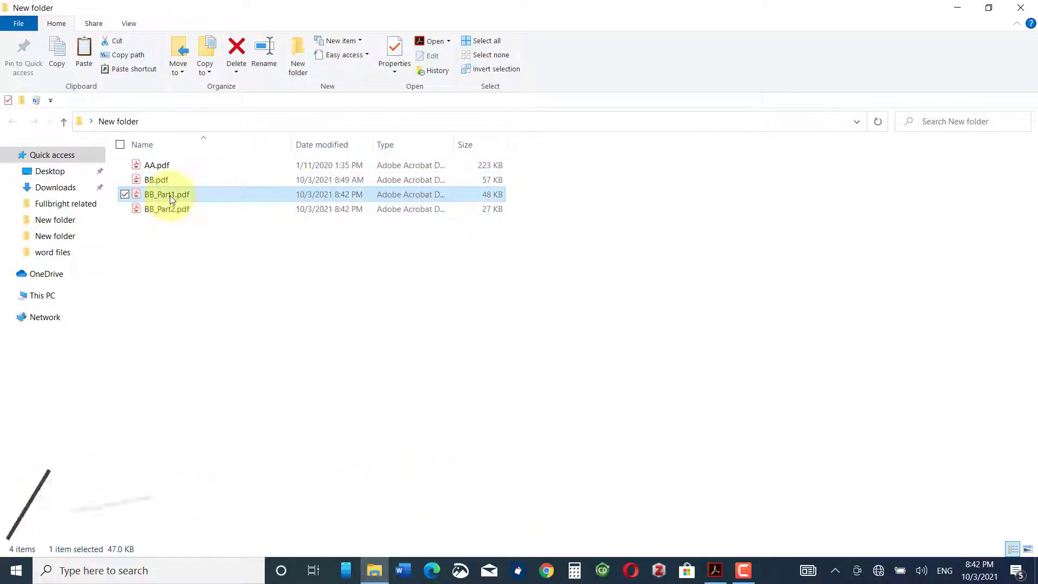
scroll(718, 200, down, 2)
scroll(719, 200, up, 2)
scroll(719, 200, down, 2)
scroll(718, 200, up, 2)
scroll(549, 216, down, 2)
scroll(550, 216, up, 2)
scroll(550, 216, down, 2)
scroll(550, 216, up, 2)
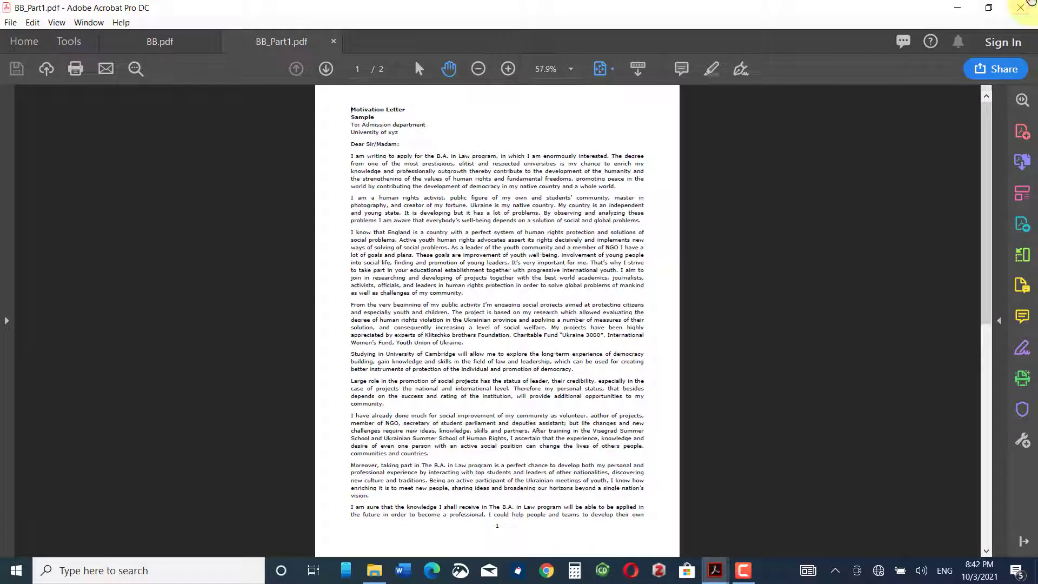
click(1032, 5)
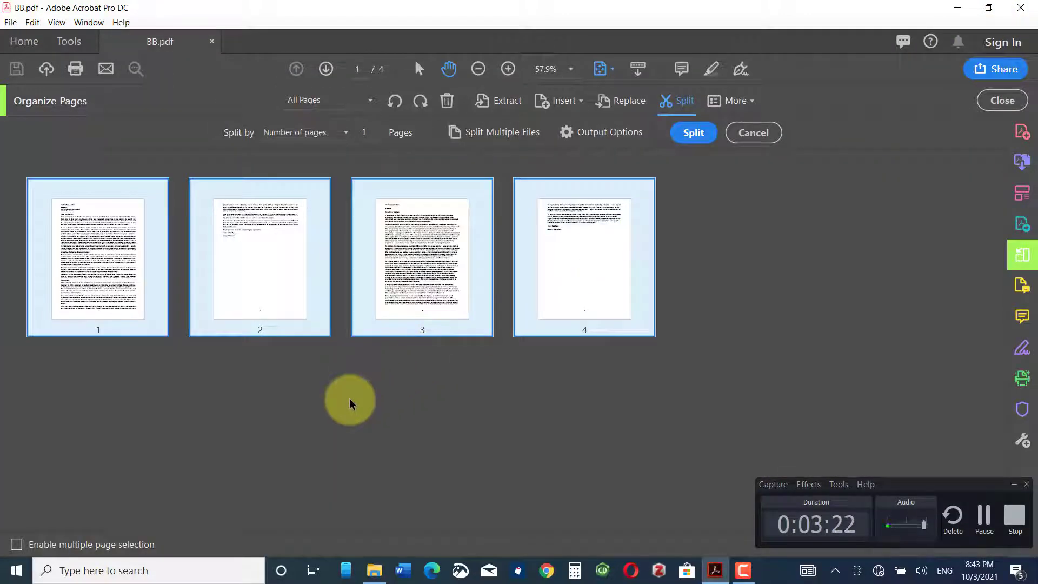
Split all pages of BB.pdf into four 1-page documents and dismiss the confirmation
click(370, 101)
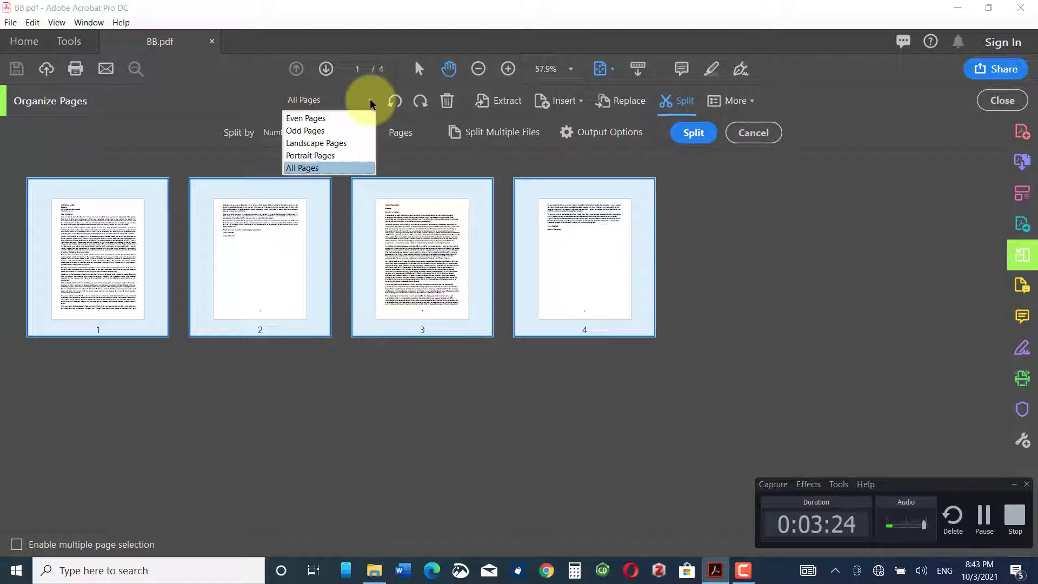
click(301, 169)
click(361, 133)
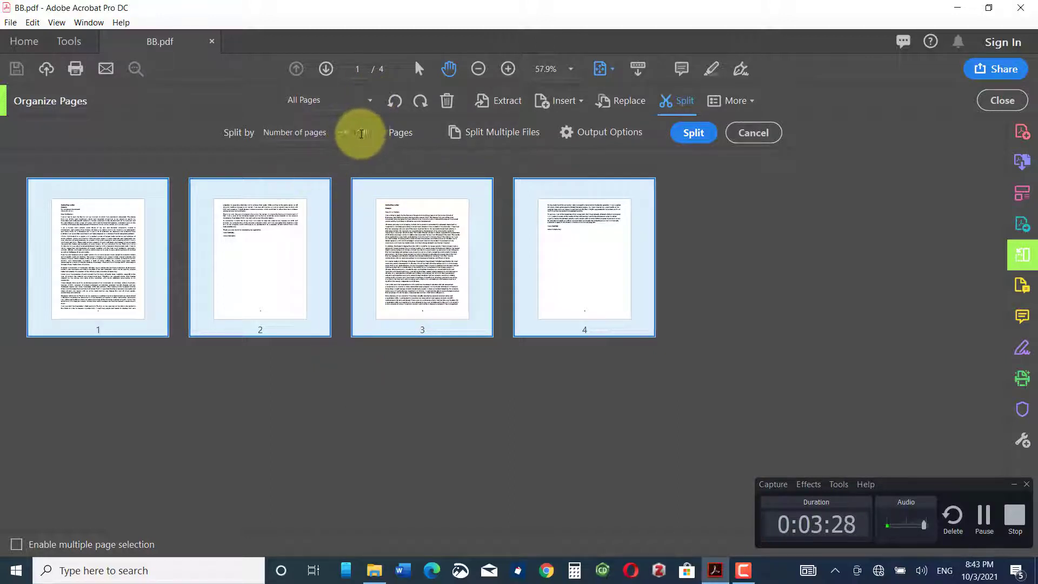
click(684, 136)
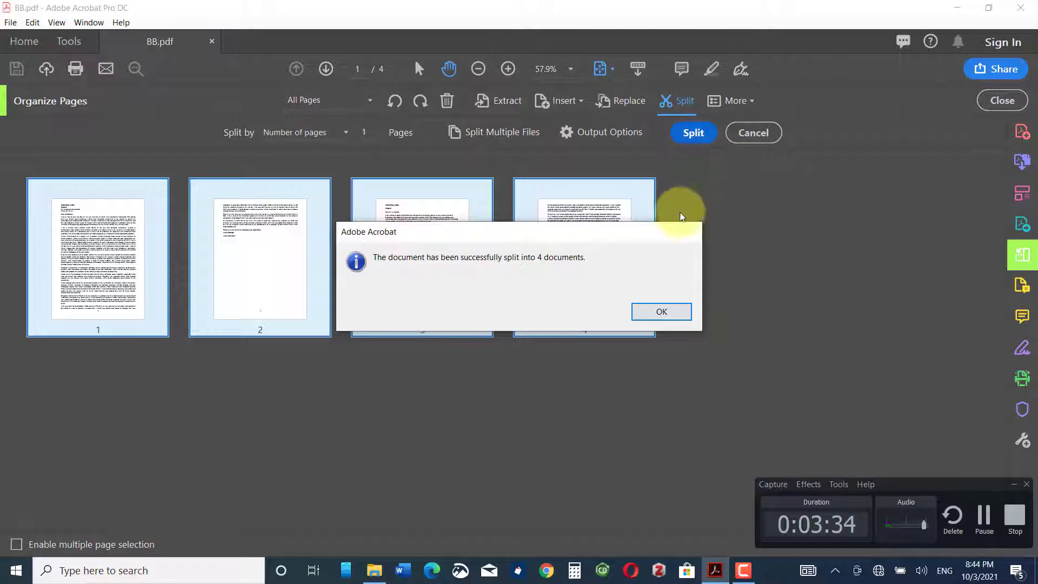
click(662, 312)
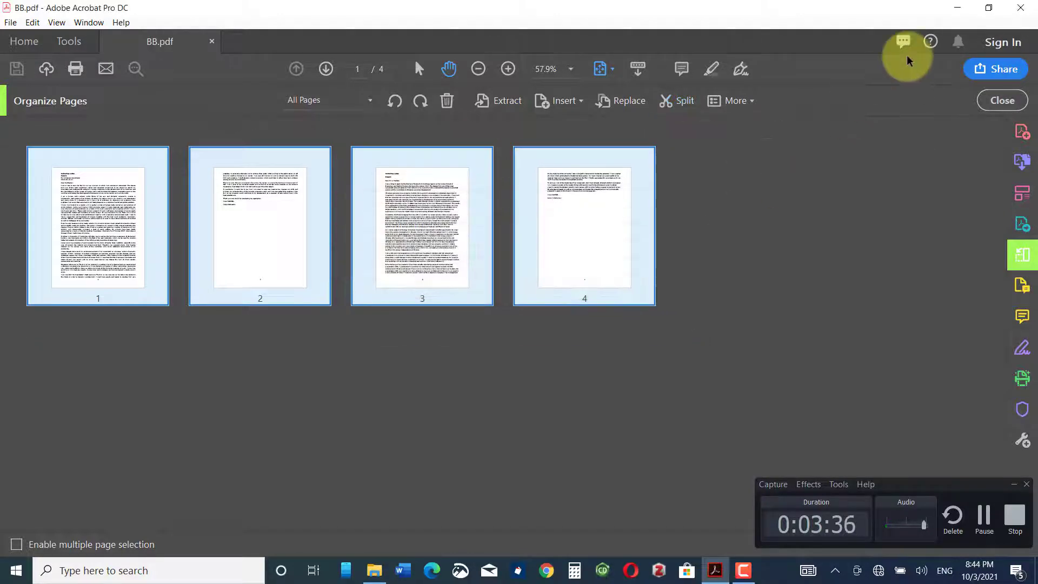
Delete BB_Part1–4.pdf from the folder, then return to Acrobat
click(957, 8)
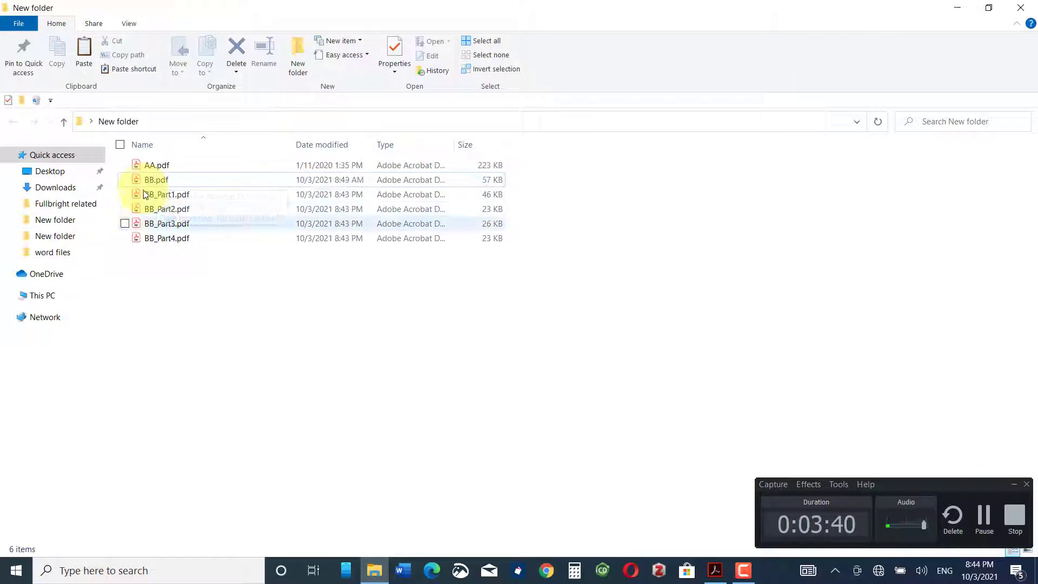
drag(163, 272, 130, 194)
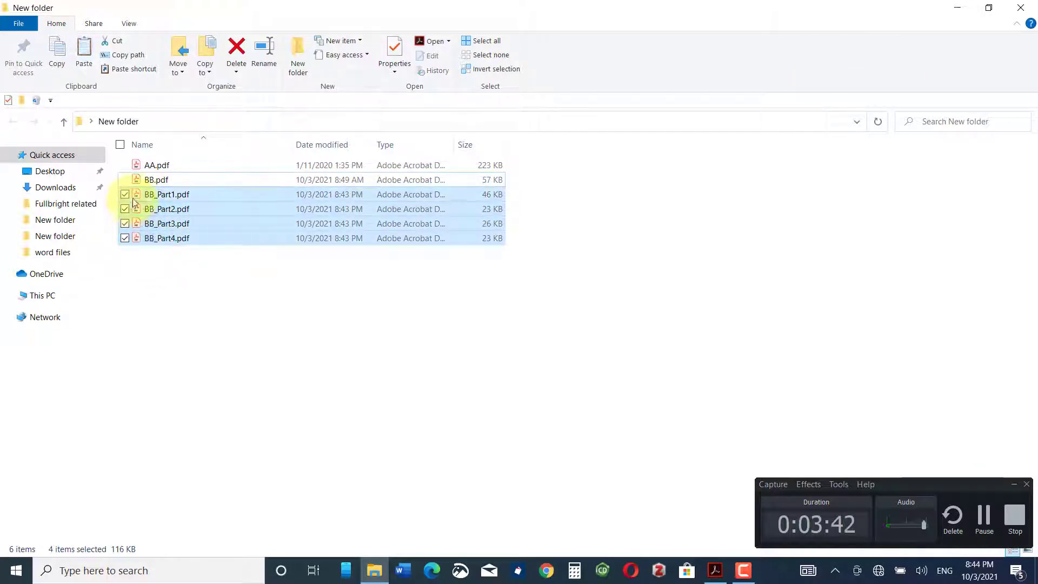
click(235, 72)
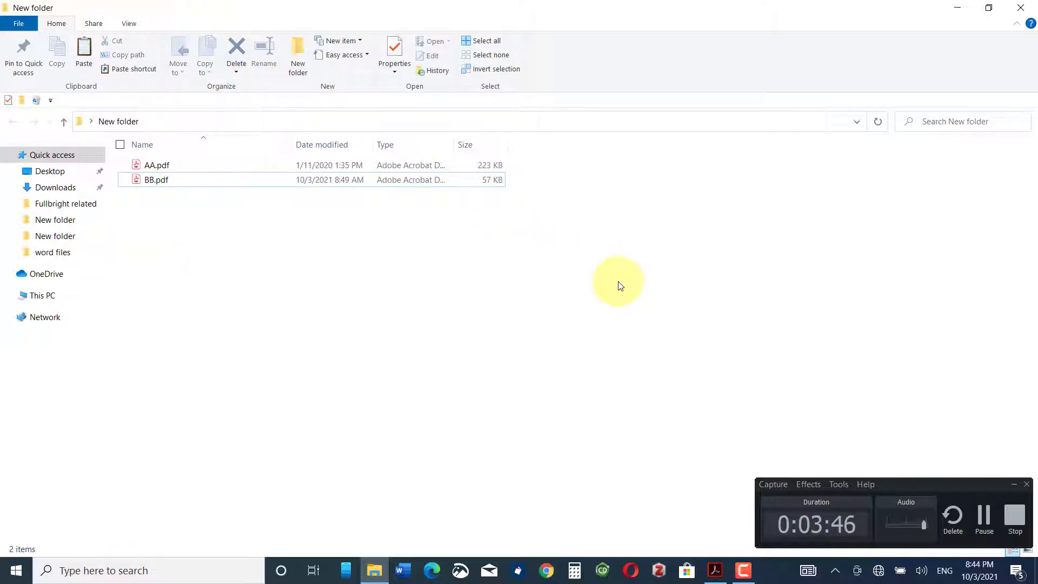
click(715, 571)
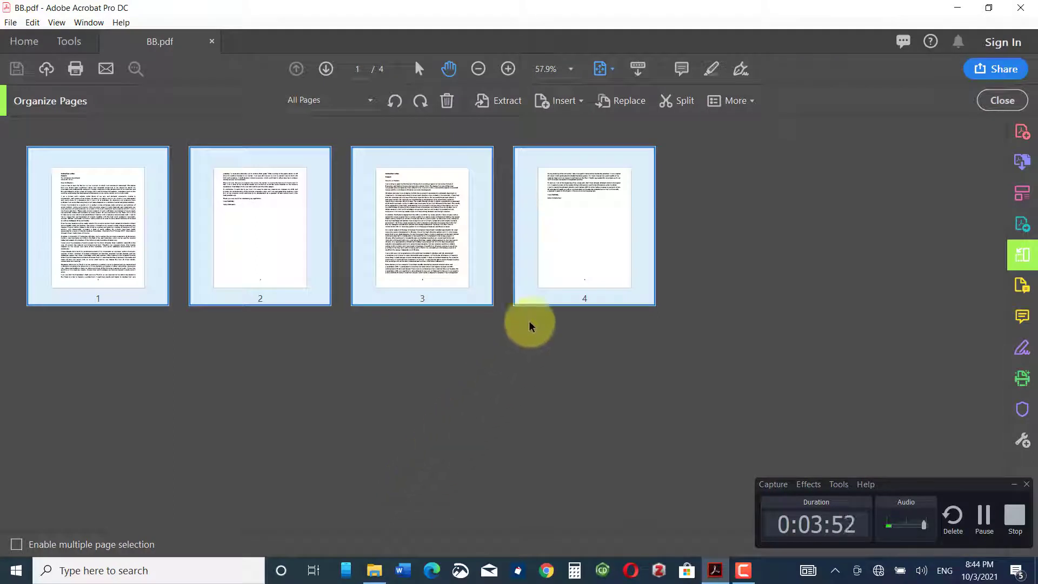
Set BB.pdf's split options to all pages, by number of pages, 1 page each
click(681, 113)
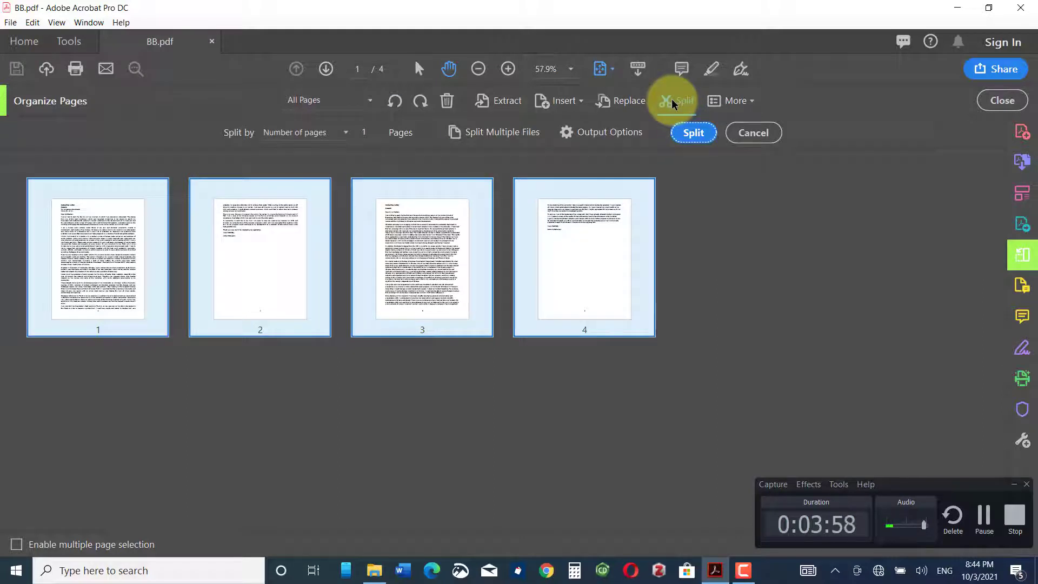
click(370, 100)
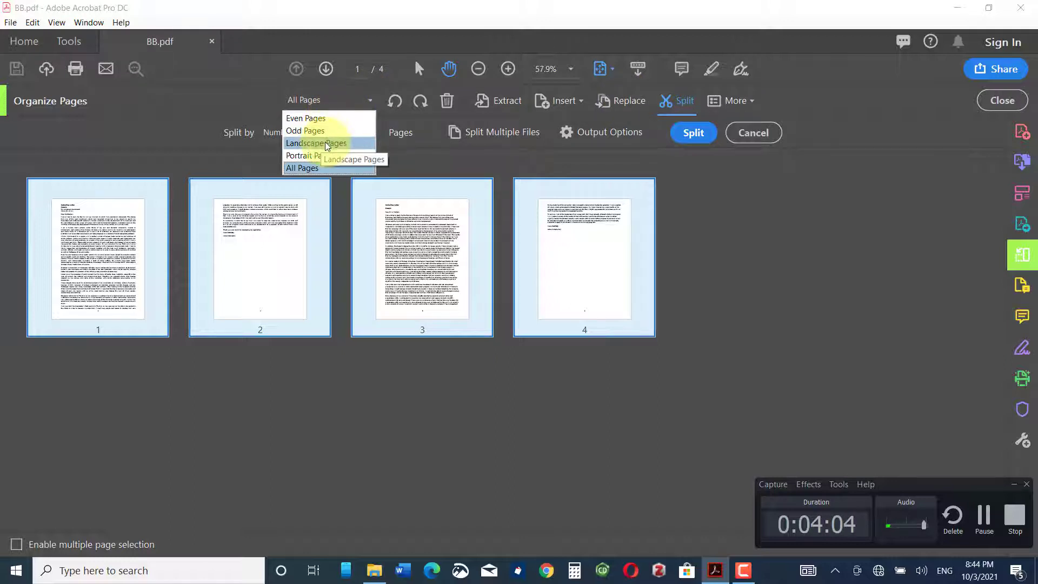
click(333, 168)
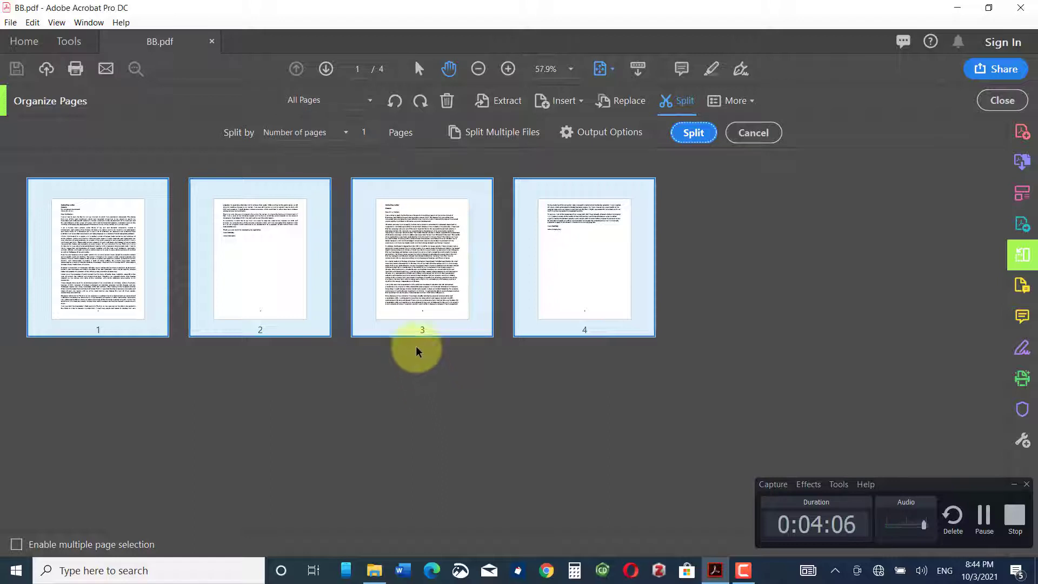
click(347, 135)
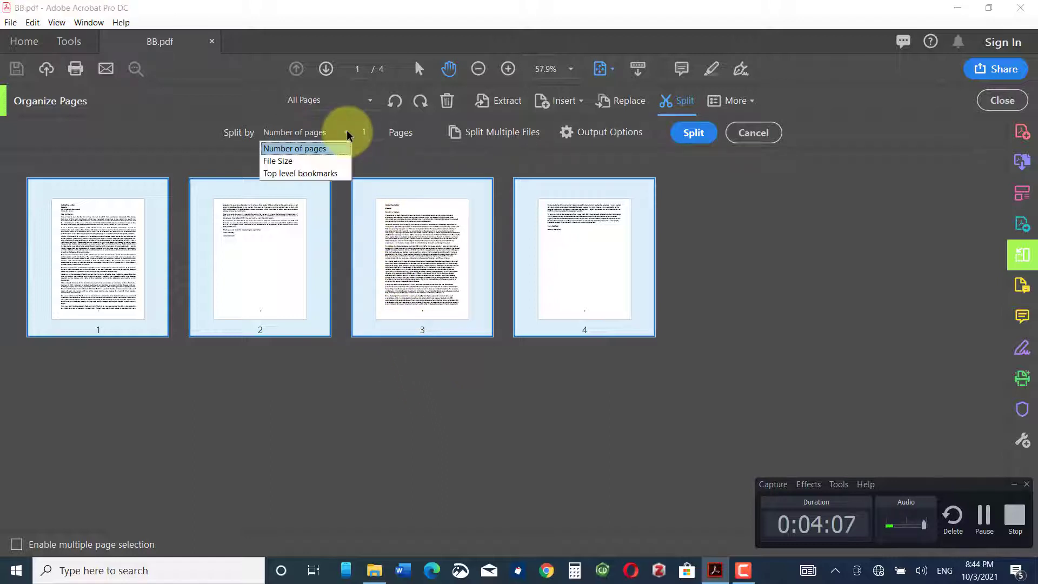
click(290, 162)
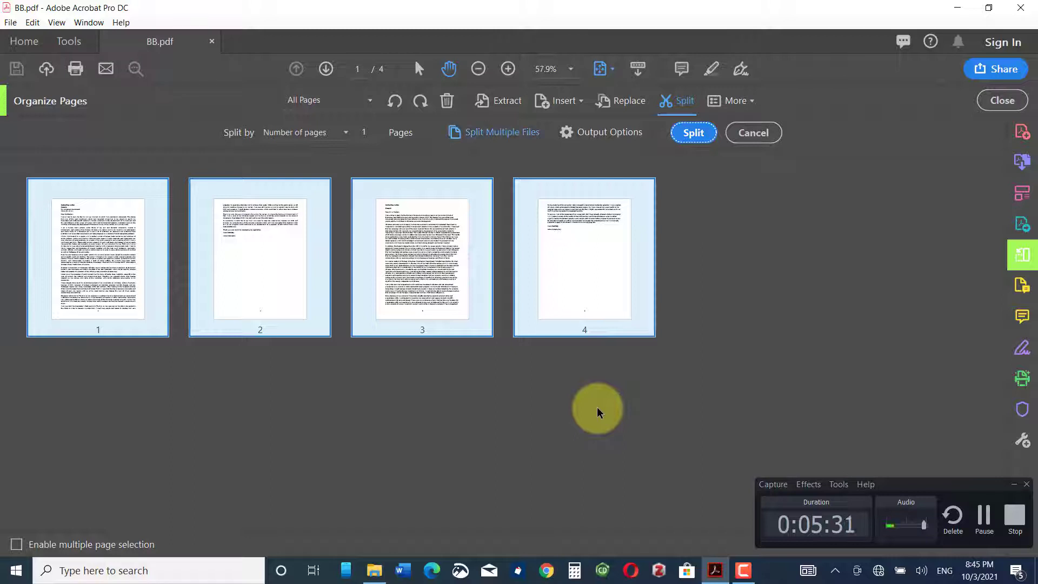
click(524, 368)
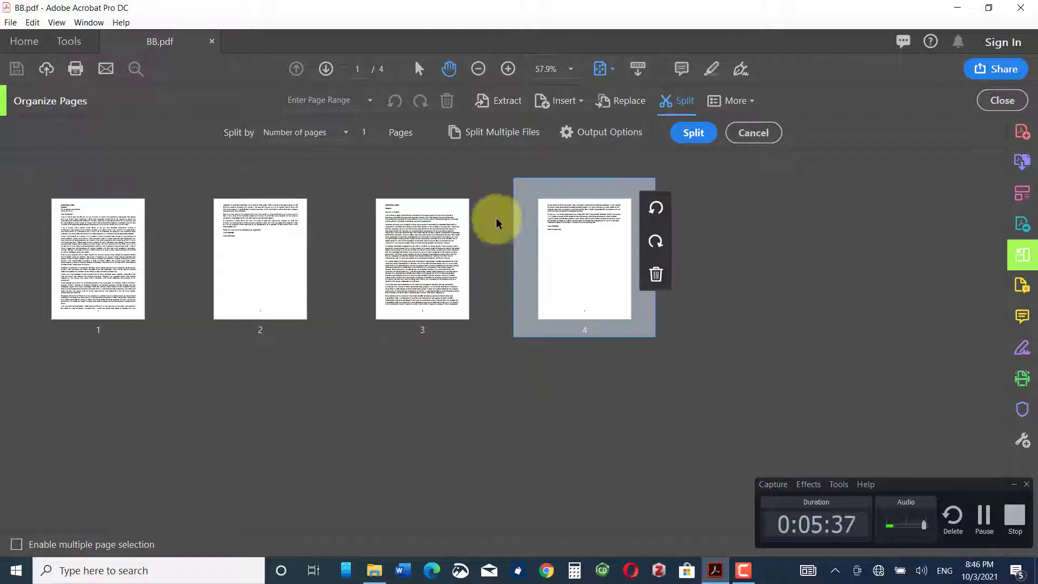
In Split Multiple Files, delete leftover BB part files and add AA.pdf to the list
click(480, 132)
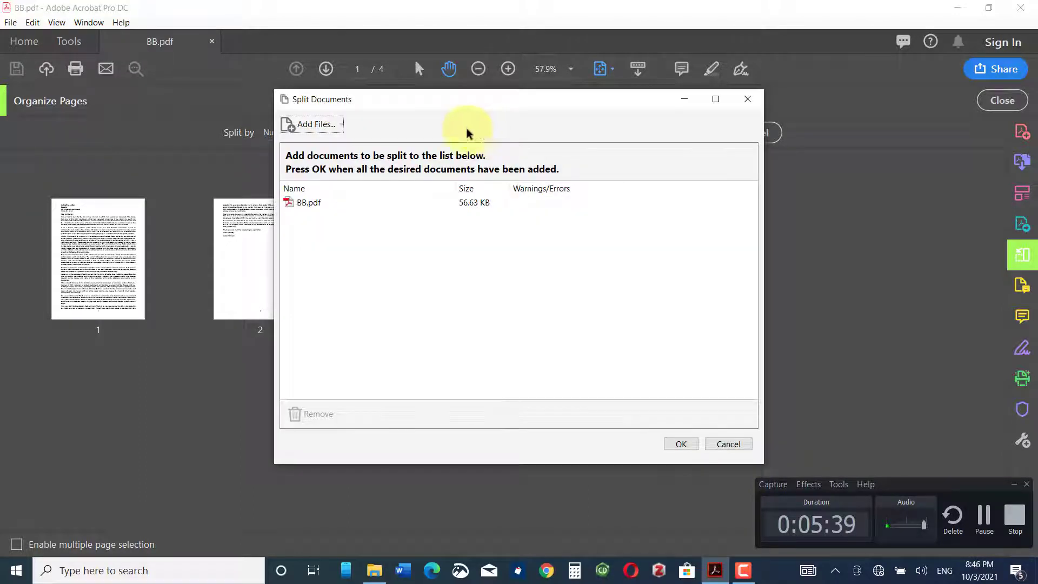
click(308, 123)
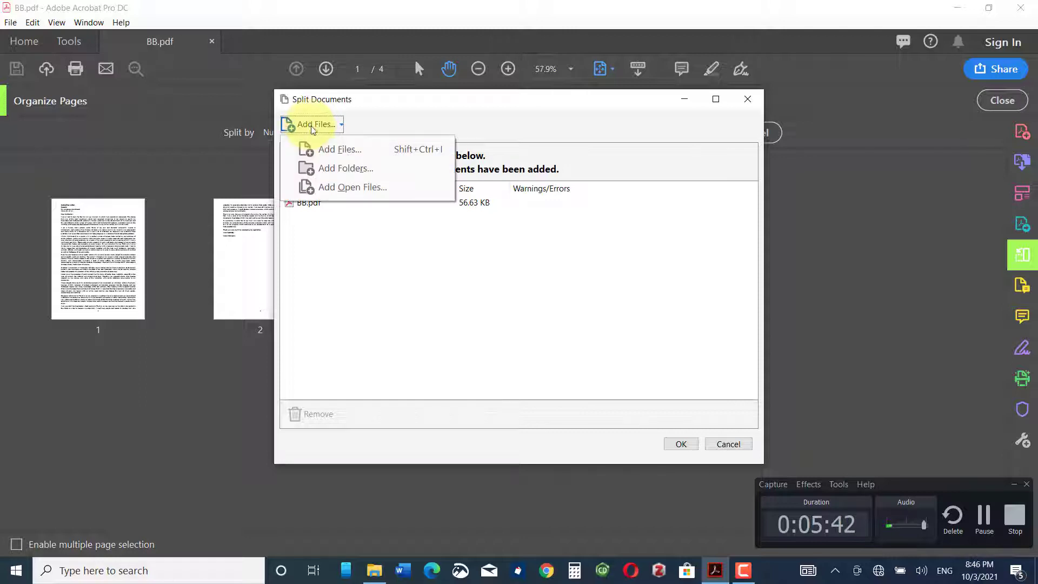
click(340, 152)
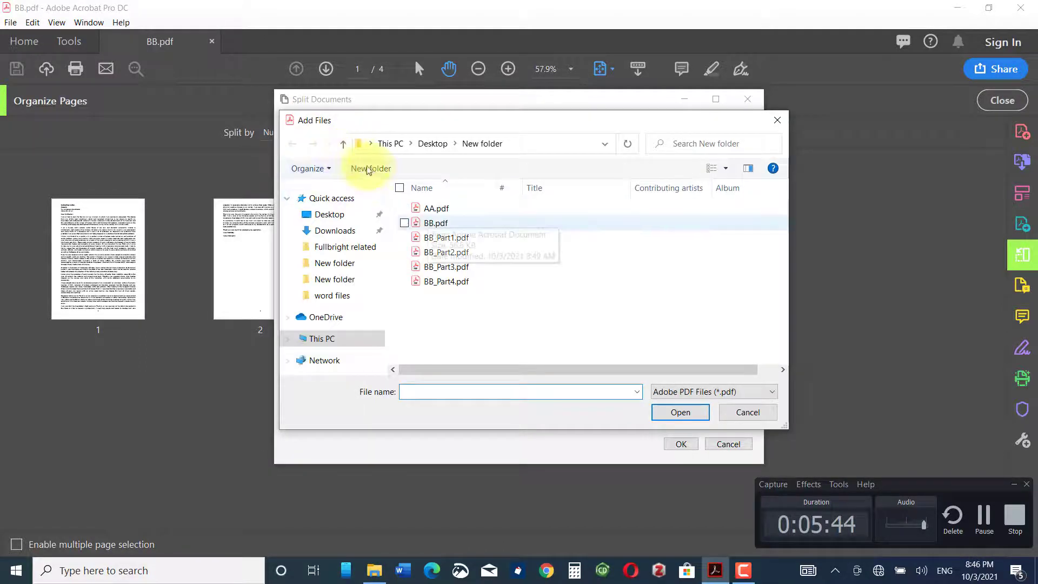
click(443, 211)
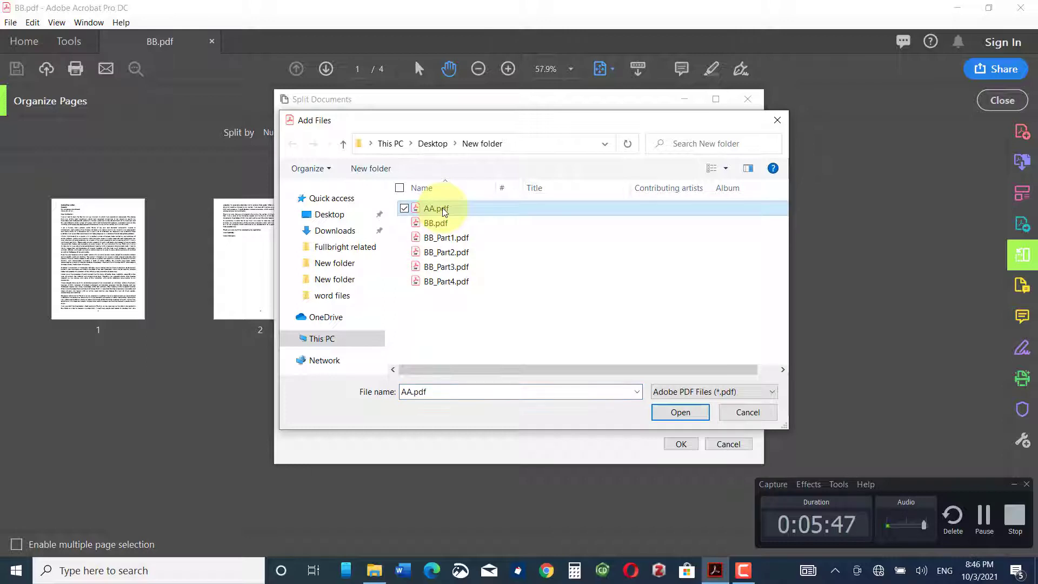
drag(486, 314, 421, 242)
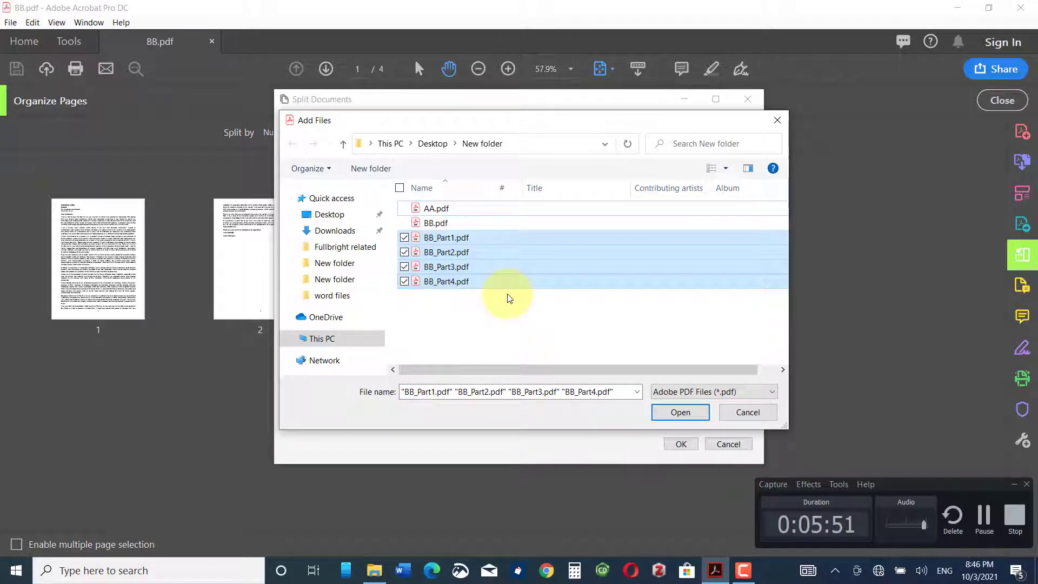
key(Delete)
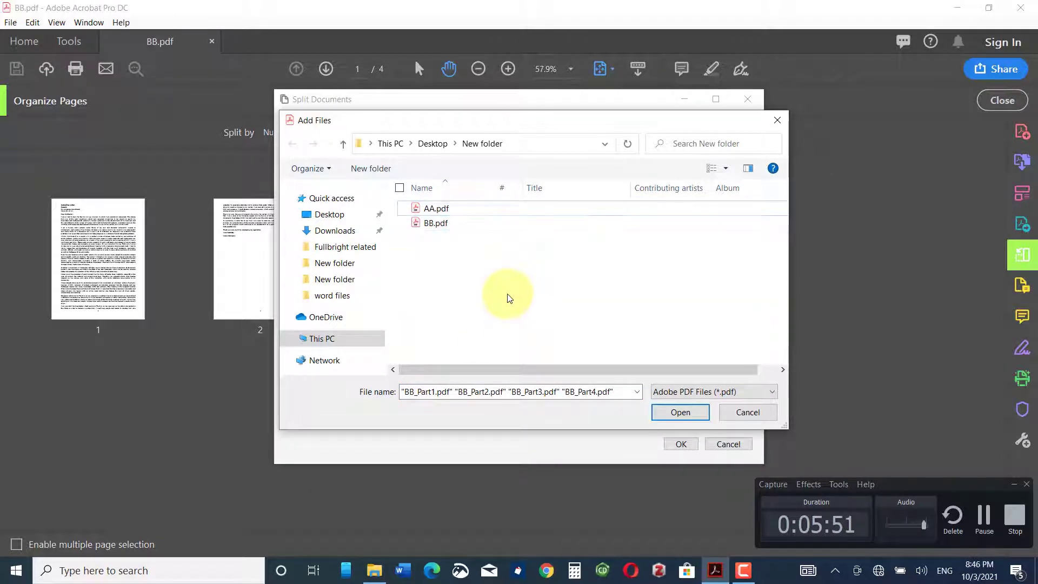
click(408, 209)
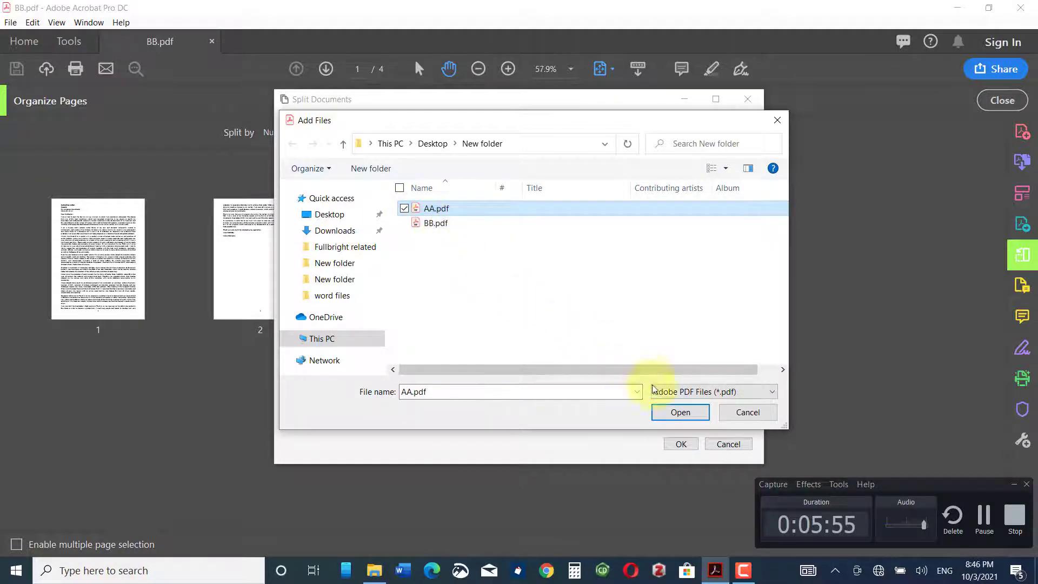
click(694, 416)
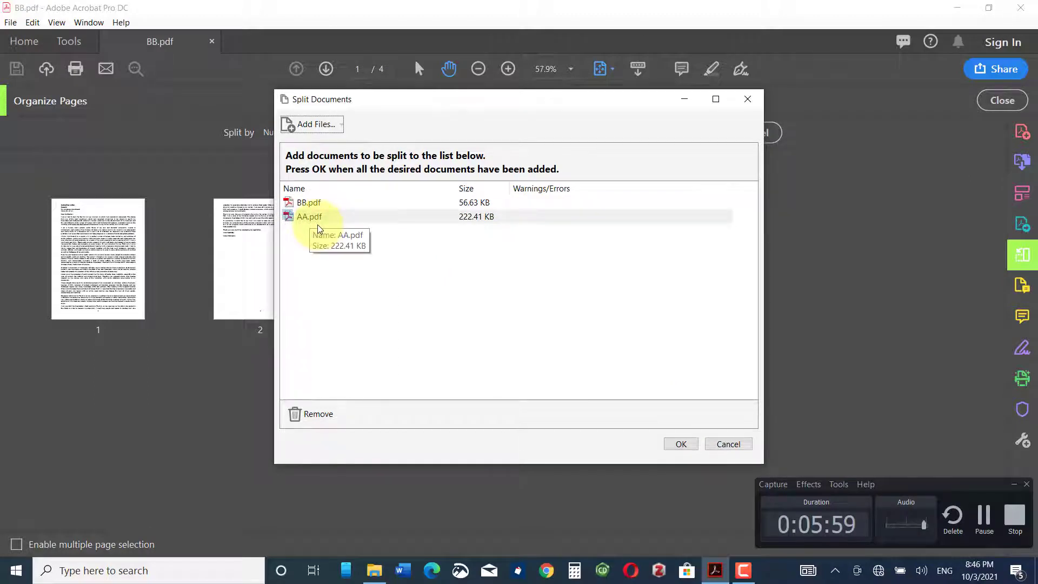
Split BB.pdf and AA.pdf together, dismiss the message, and minimize Acrobat
click(680, 444)
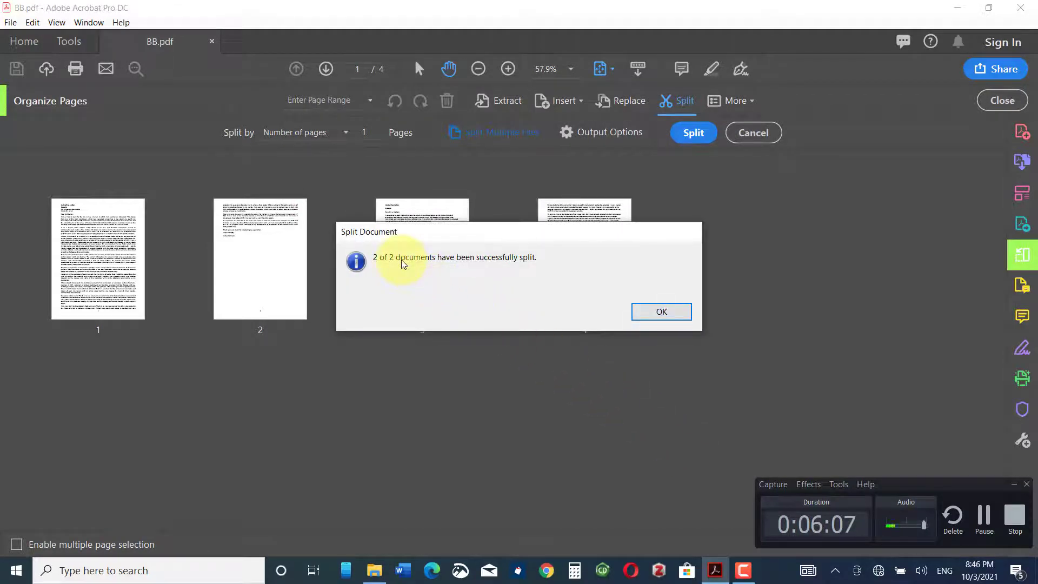
click(661, 311)
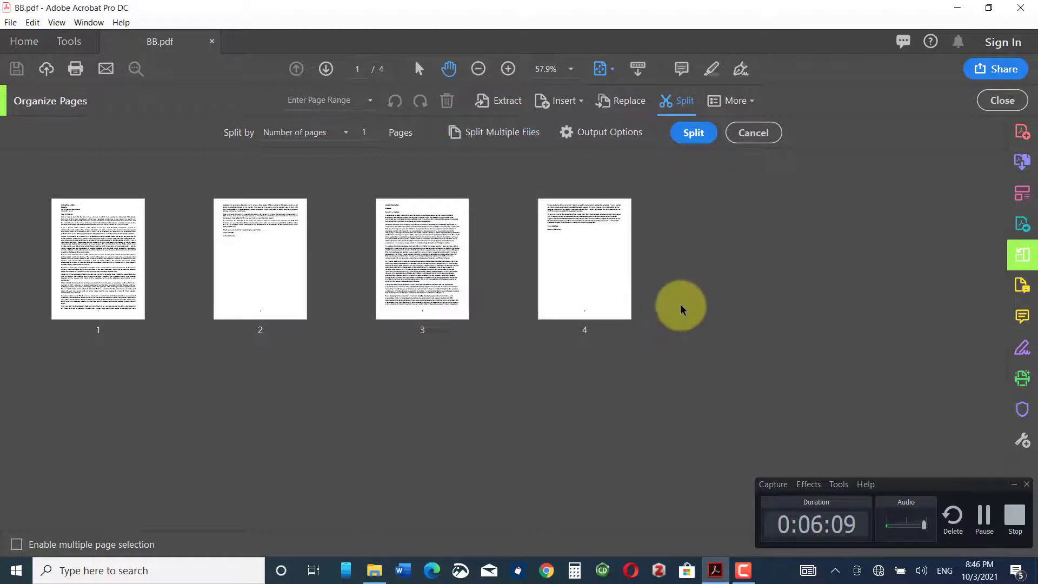
click(958, 7)
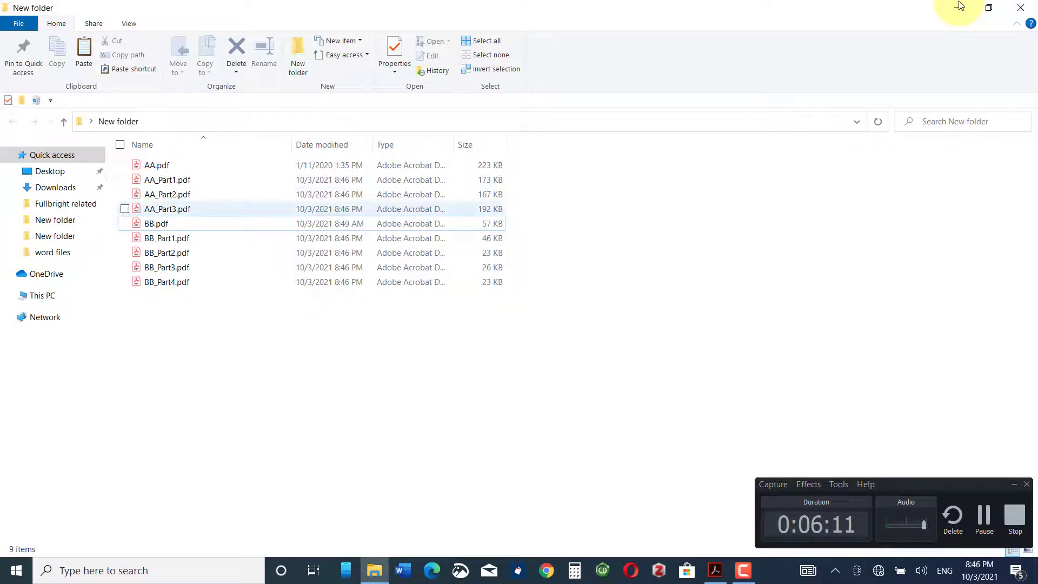